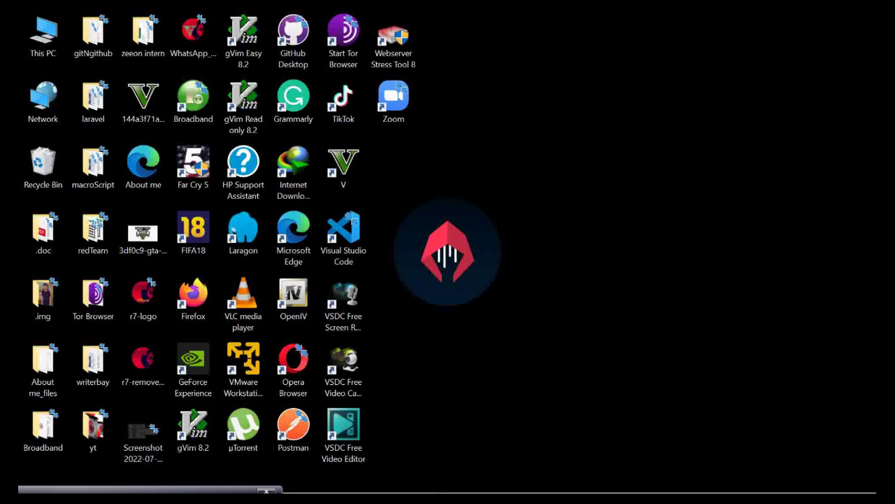
# Switch to Chrome and open the Canva website in a new tab through a Google search for canva.
pyautogui.moveTo(266, 491)
pyautogui.click(444, 481)
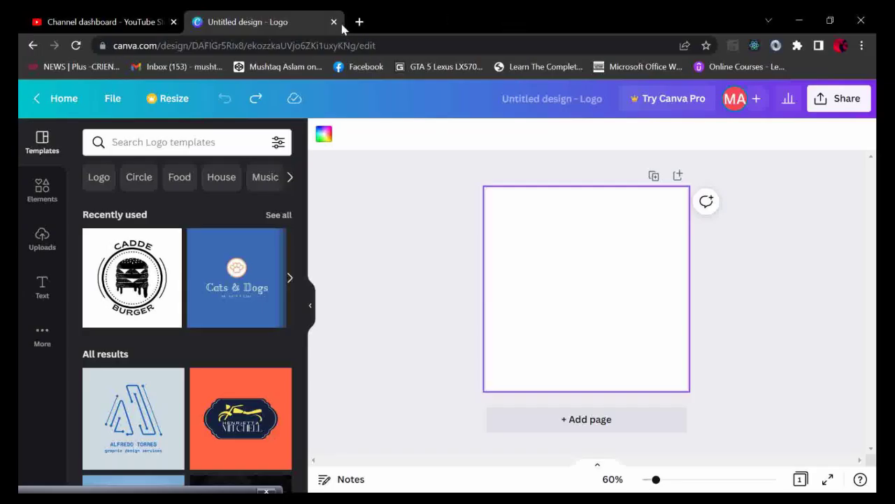
pyautogui.click(359, 22)
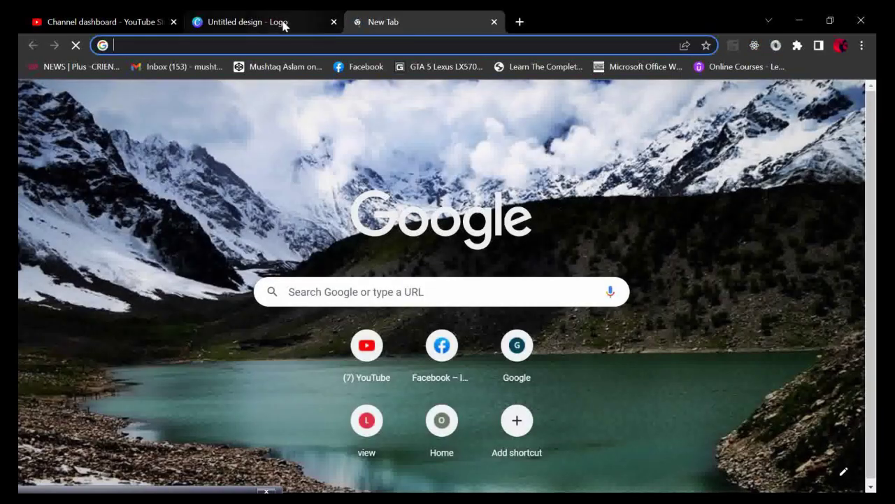
pyautogui.click(284, 26)
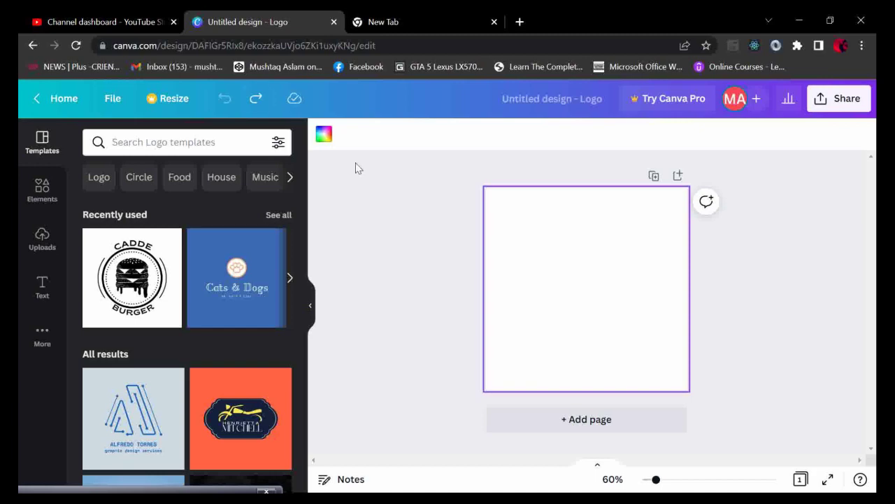
pyautogui.click(365, 22)
pyautogui.click(340, 40)
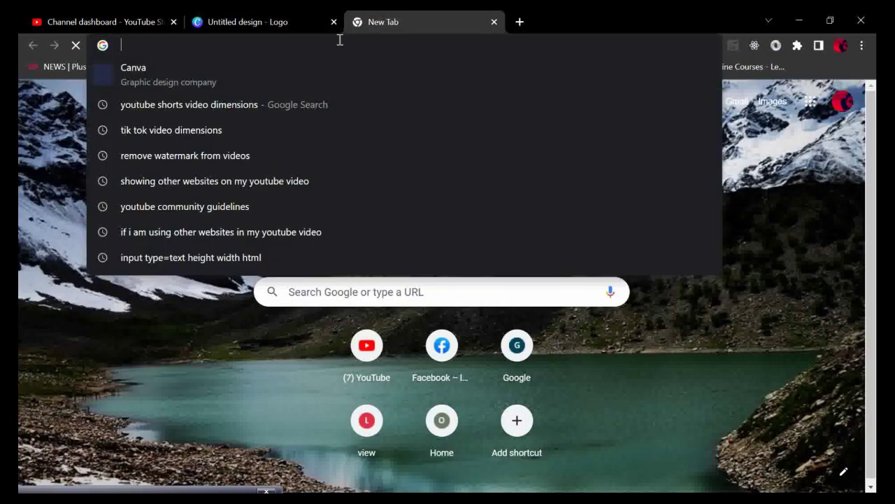
pyautogui.click(248, 72)
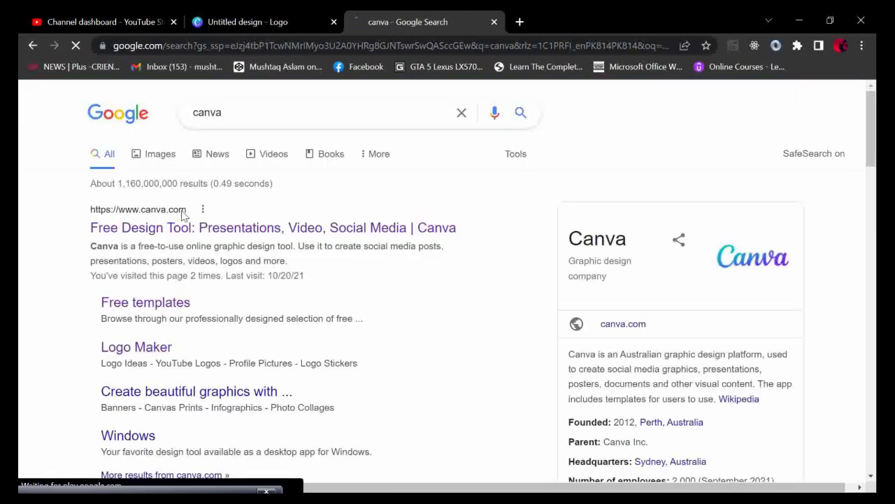
pyautogui.click(174, 232)
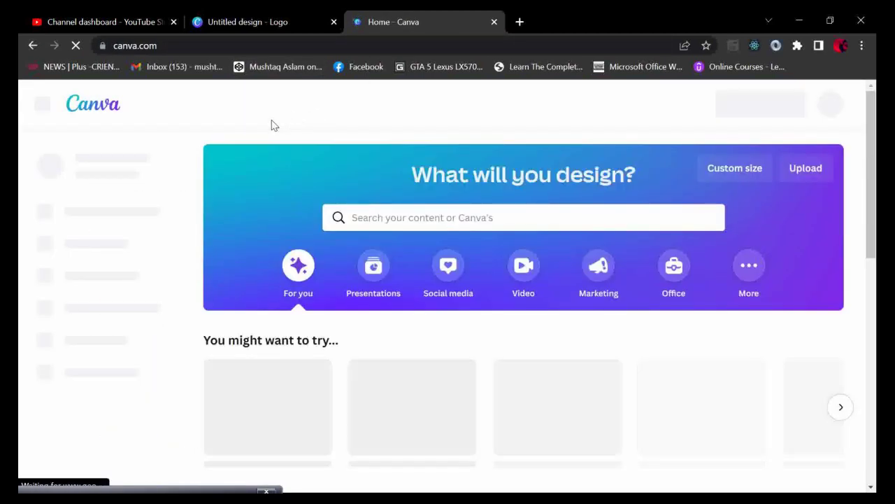
# Open Canva's Logo maker page from the design spotlight options and look through its introduction.
pyautogui.moveTo(195, 104)
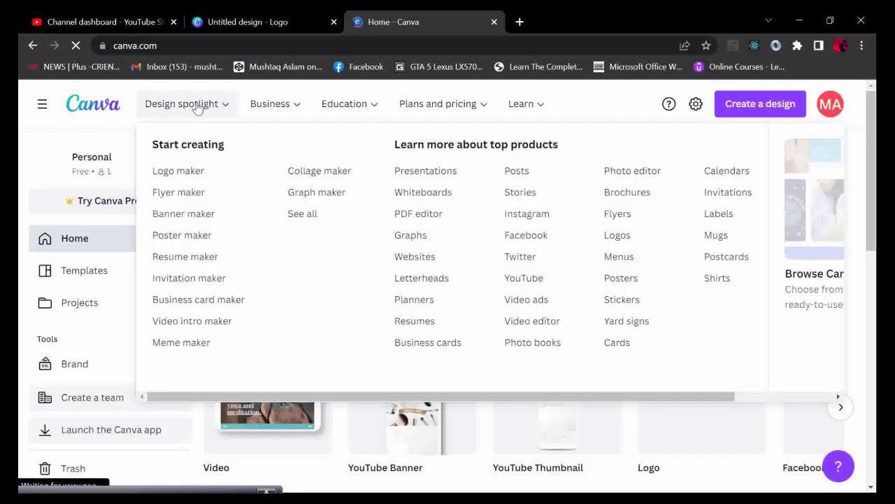
pyautogui.click(188, 174)
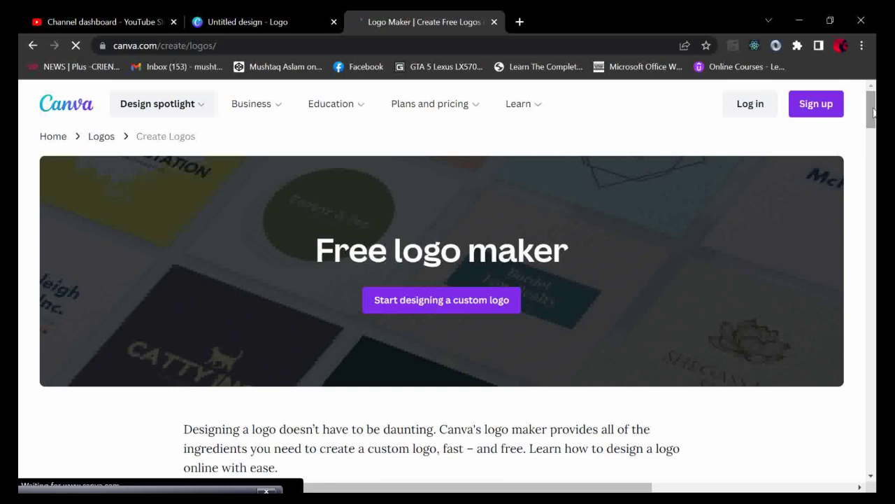
pyautogui.moveTo(874, 112)
pyautogui.mouseDown()
pyautogui.moveTo(874, 188)
pyautogui.moveTo(874, 101)
pyautogui.mouseUp()
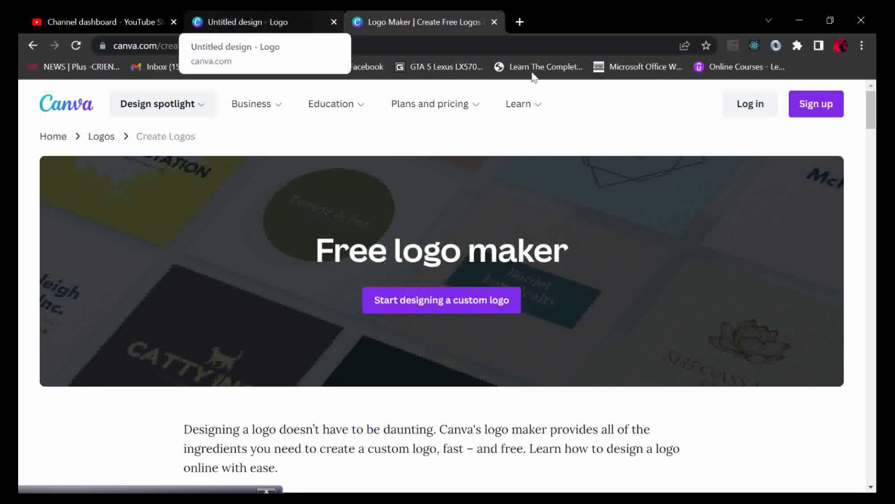
pyautogui.scroll(-10, 600, 345)
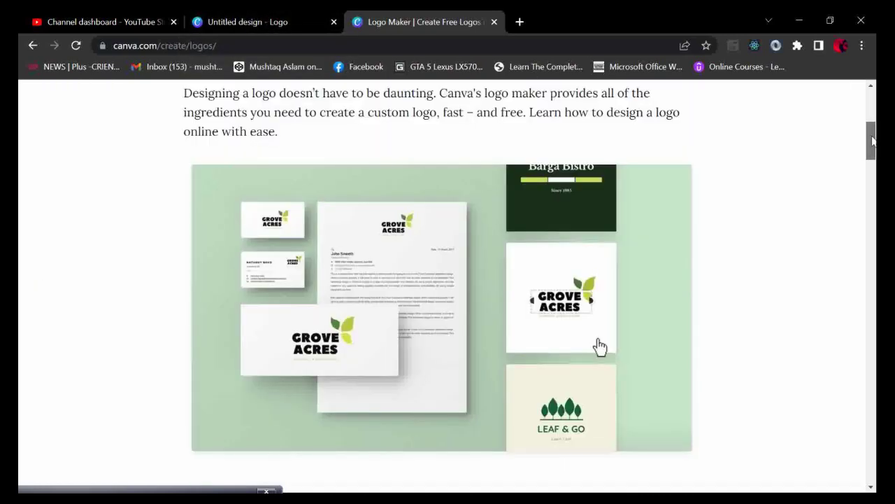
pyautogui.scroll(8, 600, 345)
pyautogui.scroll(3, 440, 280)
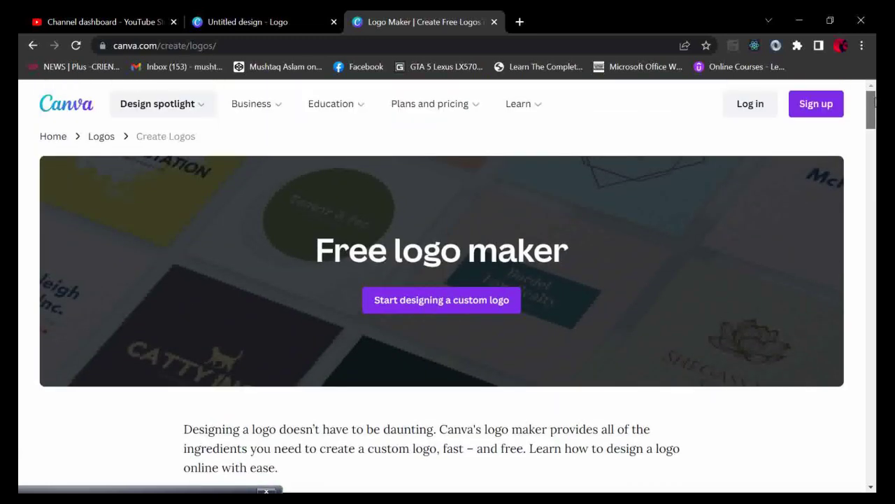
# Return to the untitled logo design, browse the logo templates and apply the recently used Cadde Burger template.
pyautogui.click(242, 21)
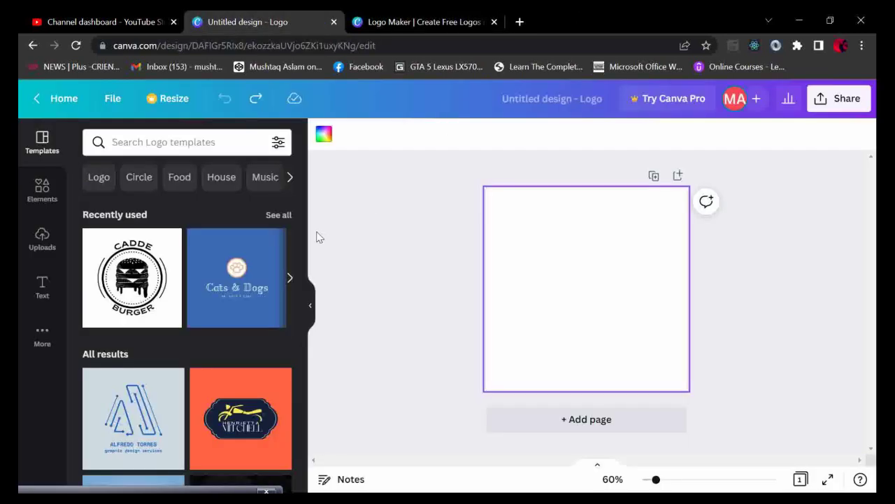
pyautogui.scroll(-1, 305, 189)
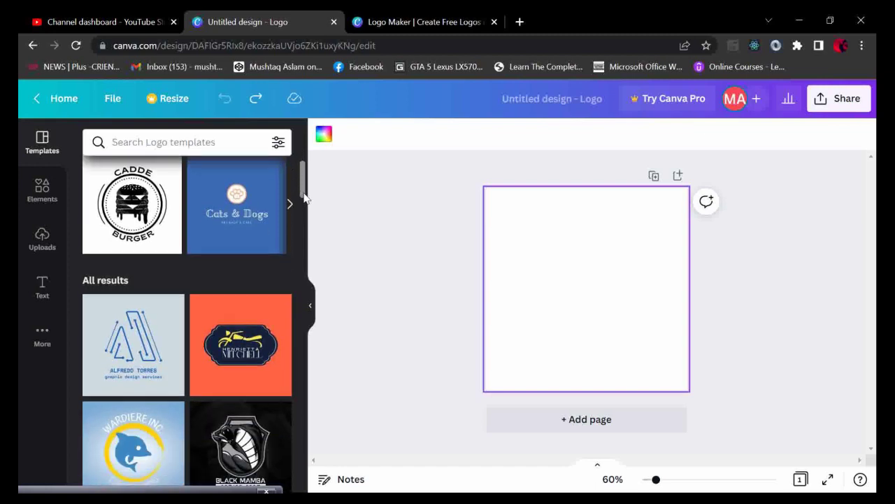
pyautogui.moveTo(304, 199); pyautogui.dragTo(310, 248)
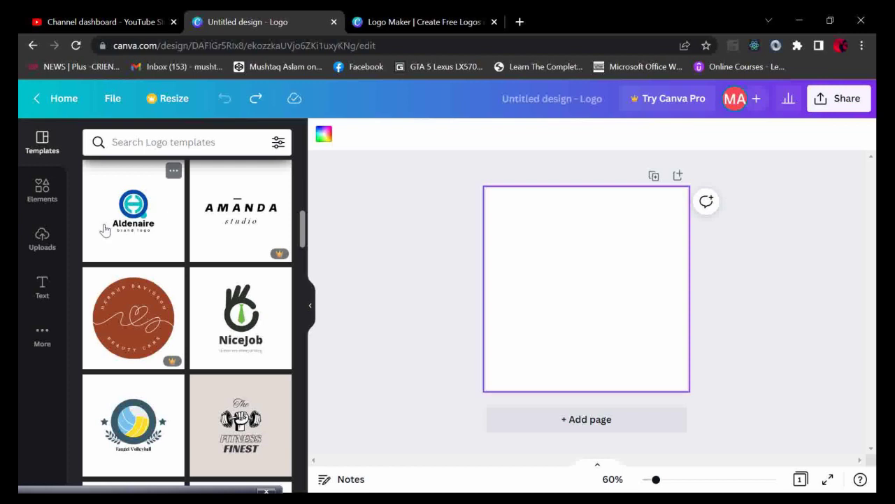
pyautogui.moveTo(304, 224); pyautogui.dragTo(305, 149)
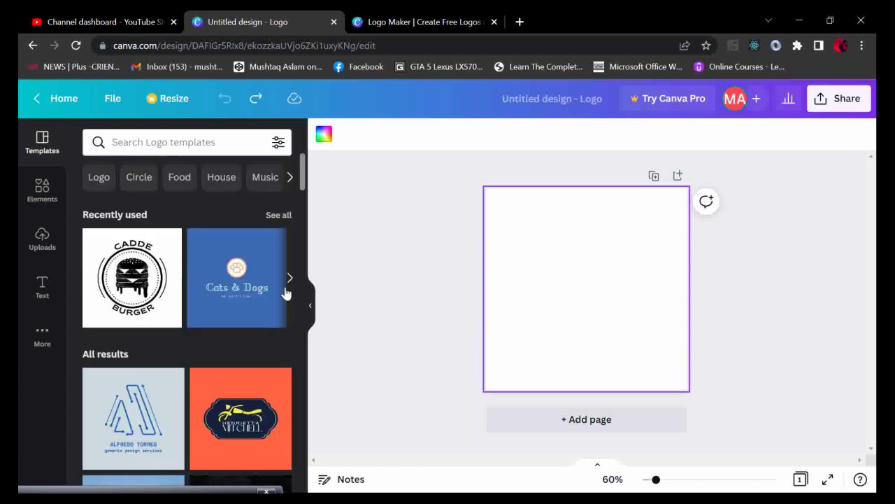
pyautogui.click(132, 277)
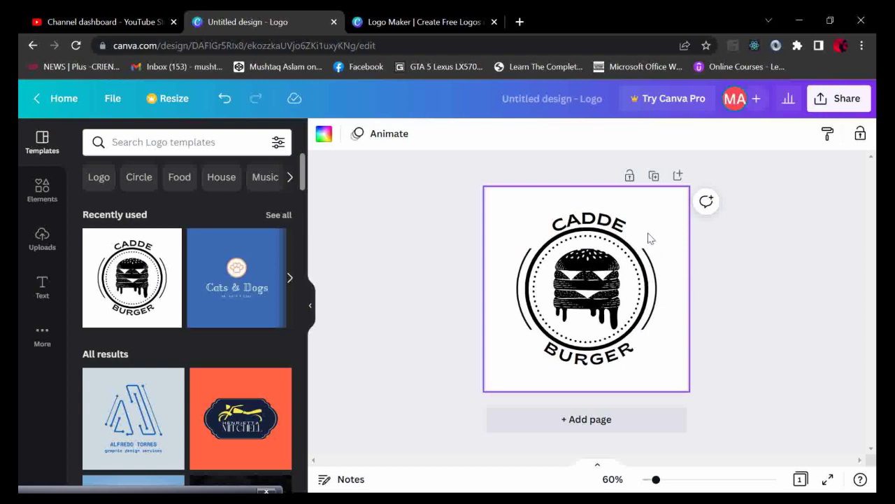
# Replace the curved CADDE text above the burger with COOK WITH.
pyautogui.click(596, 221)
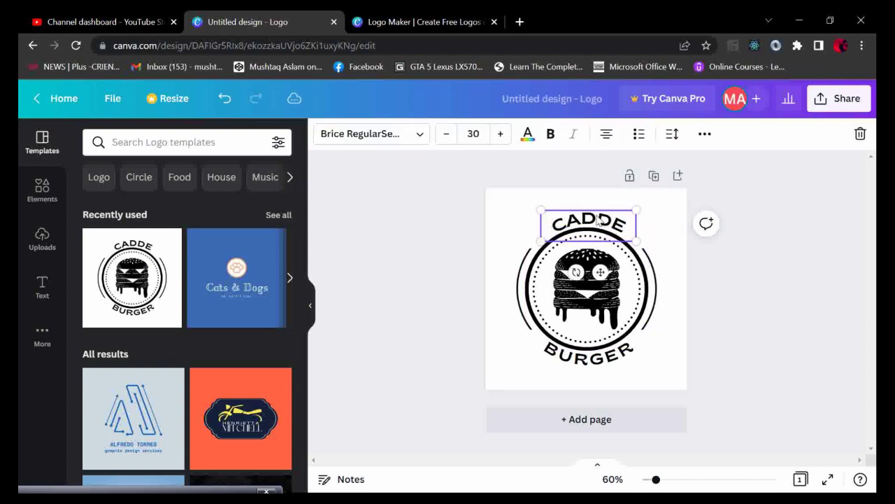
pyautogui.doubleClick(625, 227)
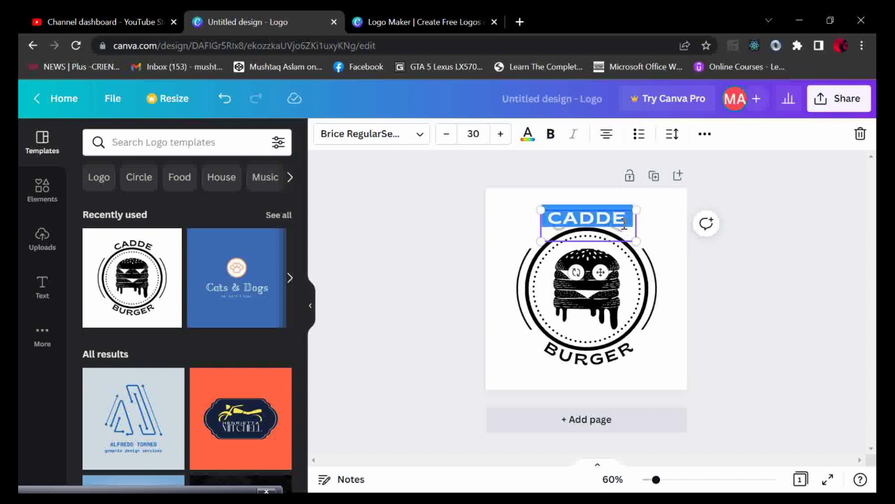
pyautogui.write('COOK')
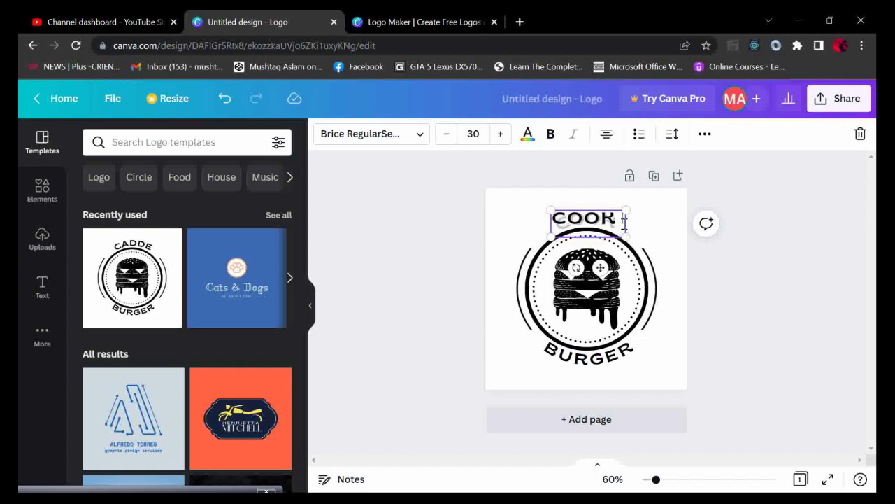
pyautogui.write(' WITH')
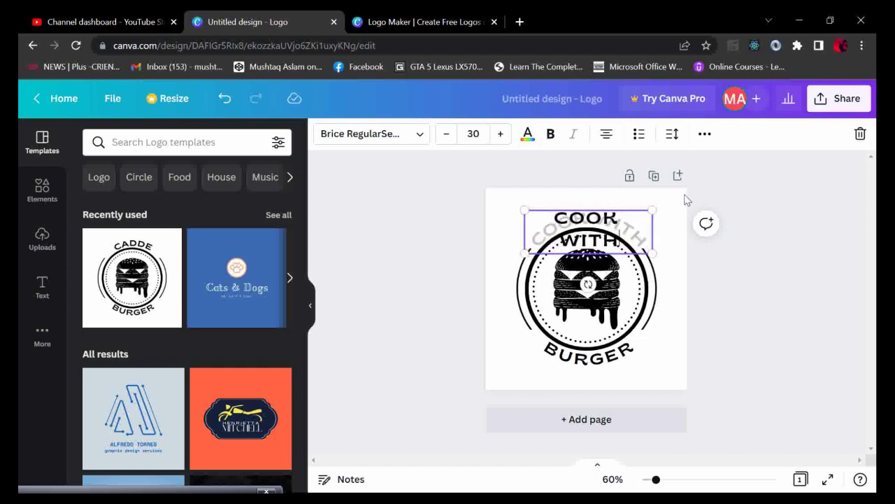
pyautogui.click(678, 202)
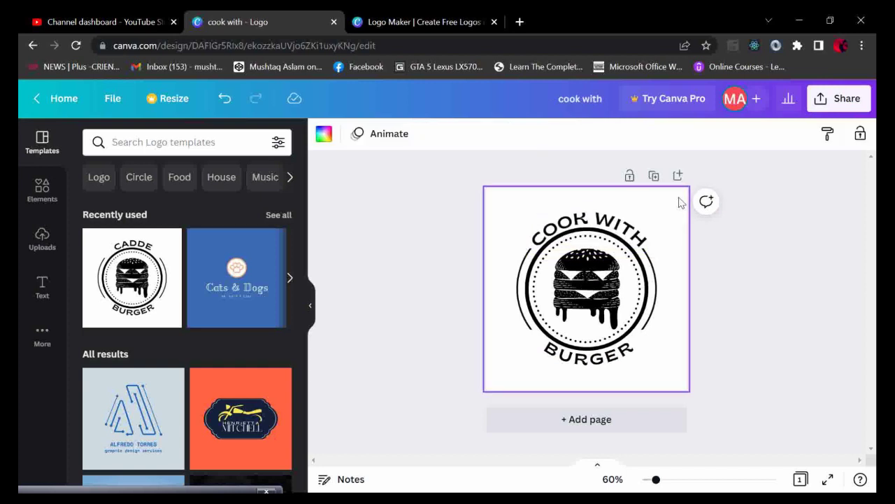
# Replace the curved BURGER text below the burger with CADDY.
pyautogui.click(609, 358)
pyautogui.doubleClick(616, 357)
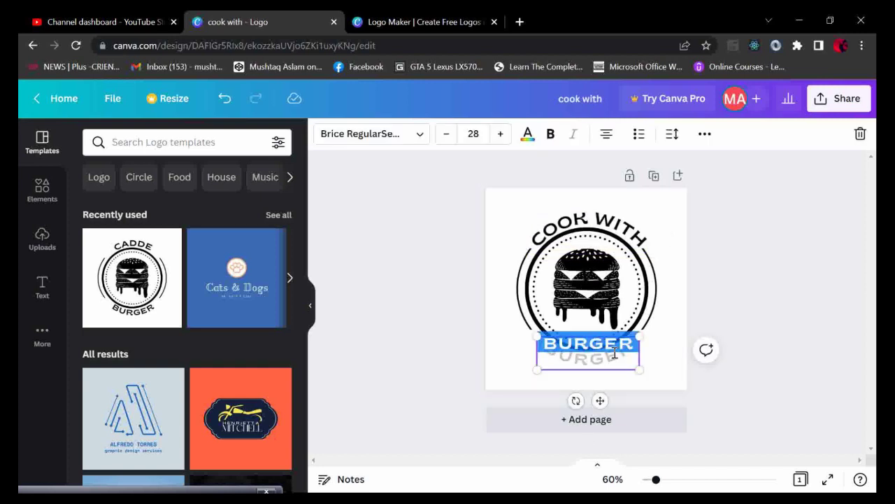
pyautogui.write('CADDY')
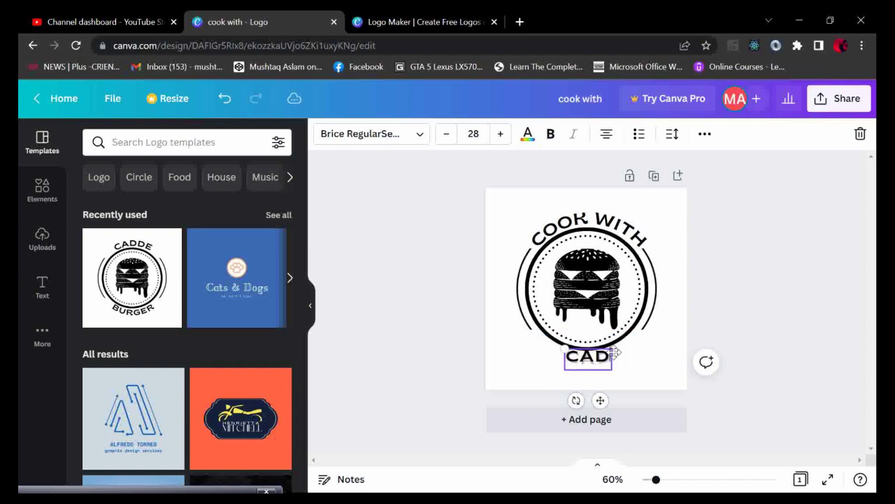
pyautogui.click(675, 237)
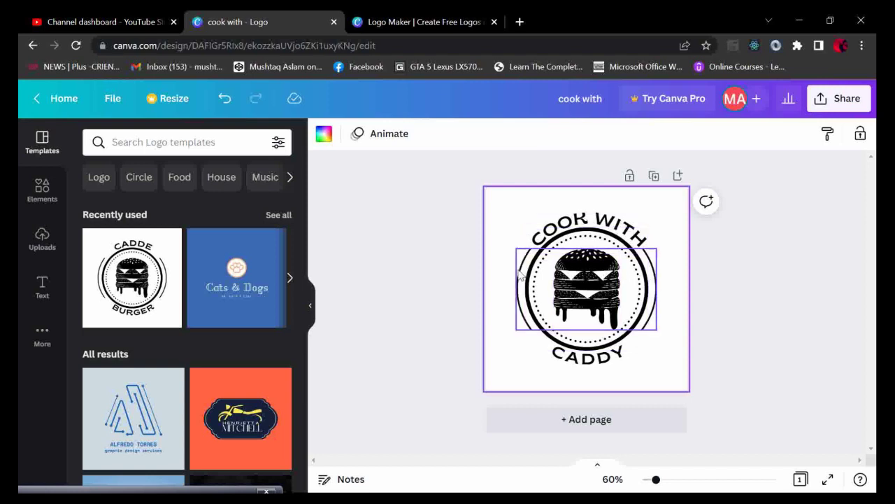
# Try moving the logo's dotted ring and burger illustration, and place them back in the centre of the design.
pyautogui.moveTo(519, 275); pyautogui.dragTo(475, 224)
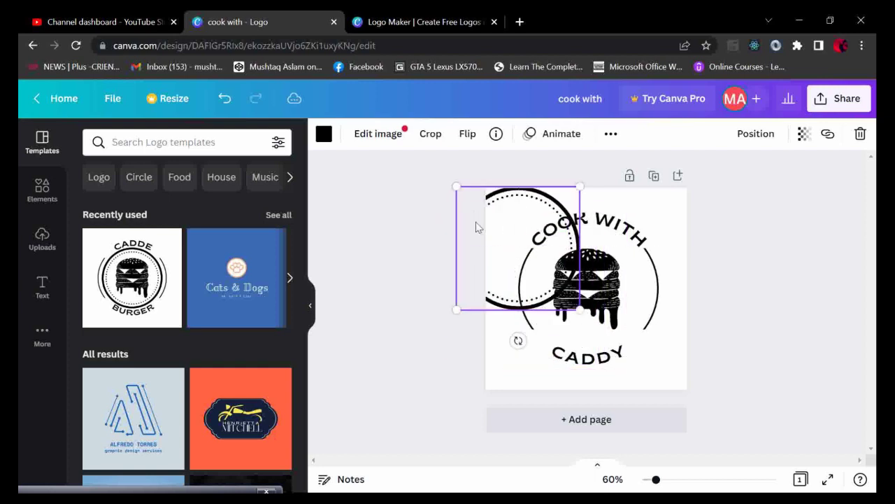
pyautogui.moveTo(594, 287); pyautogui.dragTo(602, 308)
pyautogui.click(643, 207)
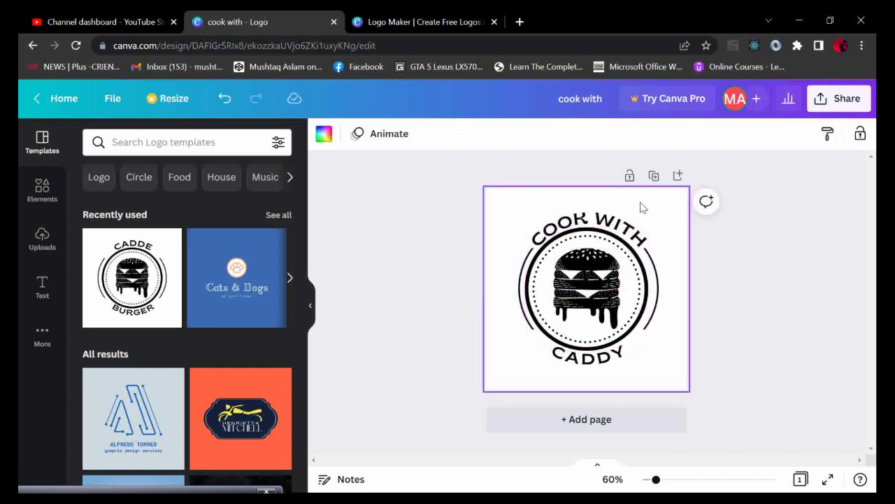
pyautogui.click(561, 286)
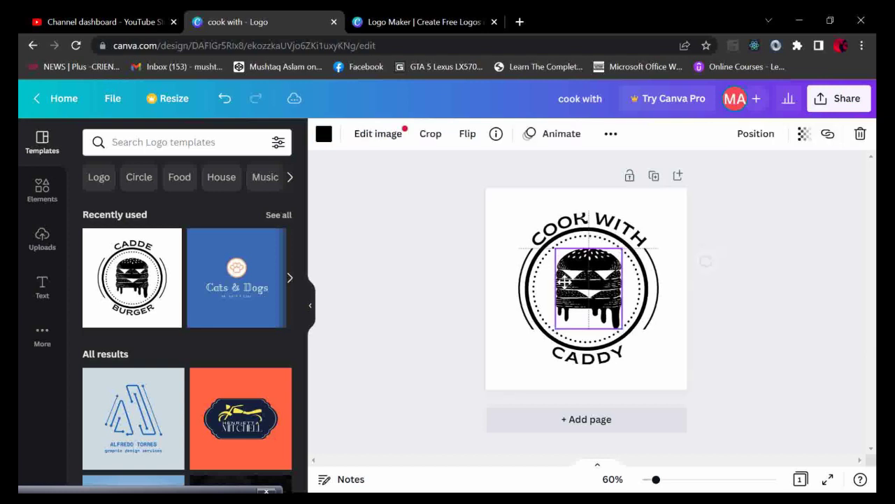
pyautogui.moveTo(554, 284); pyautogui.dragTo(549, 286)
pyautogui.click(492, 206)
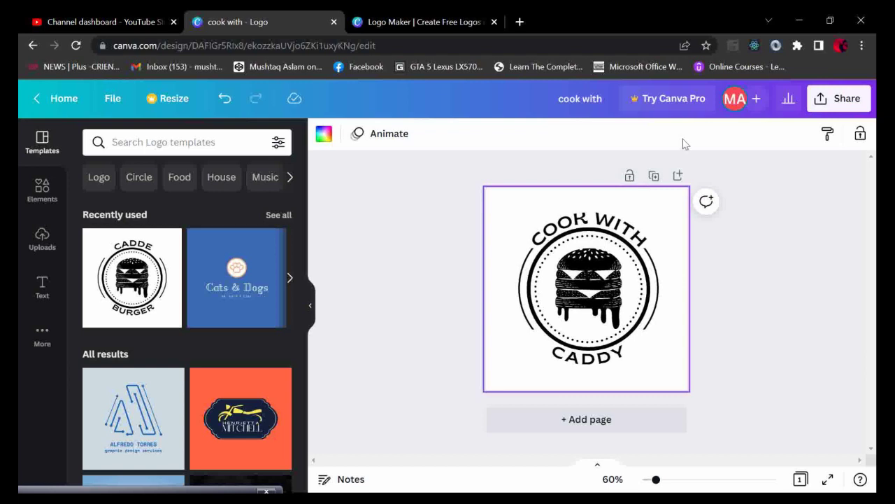
# View the download options for the logo design and close them without downloading.
pyautogui.click(113, 99)
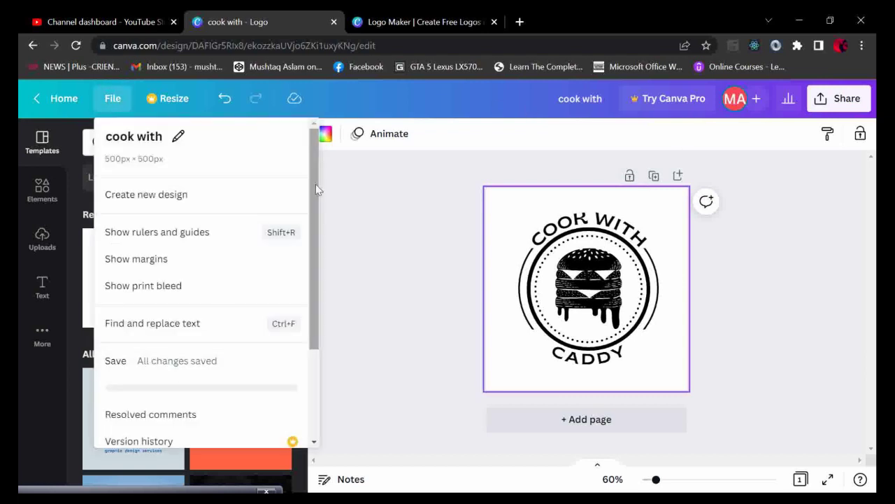
pyautogui.moveTo(316, 184); pyautogui.dragTo(317, 289)
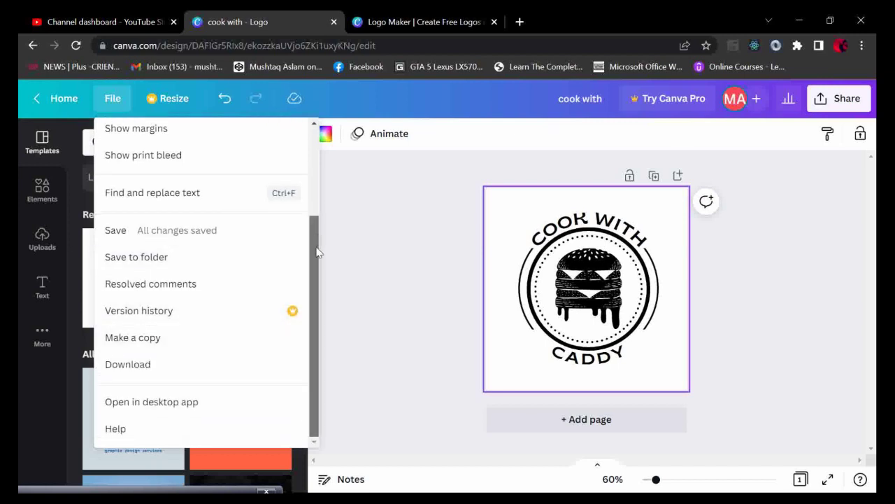
pyautogui.click(128, 365)
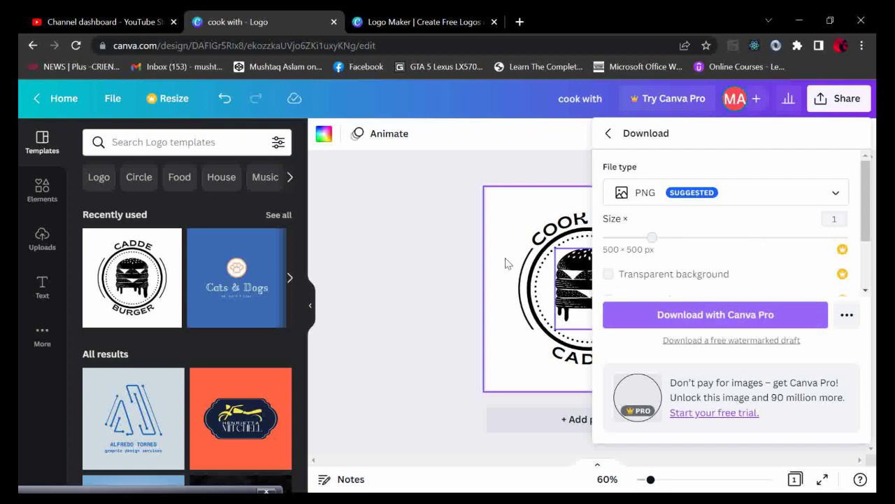
pyautogui.click(407, 189)
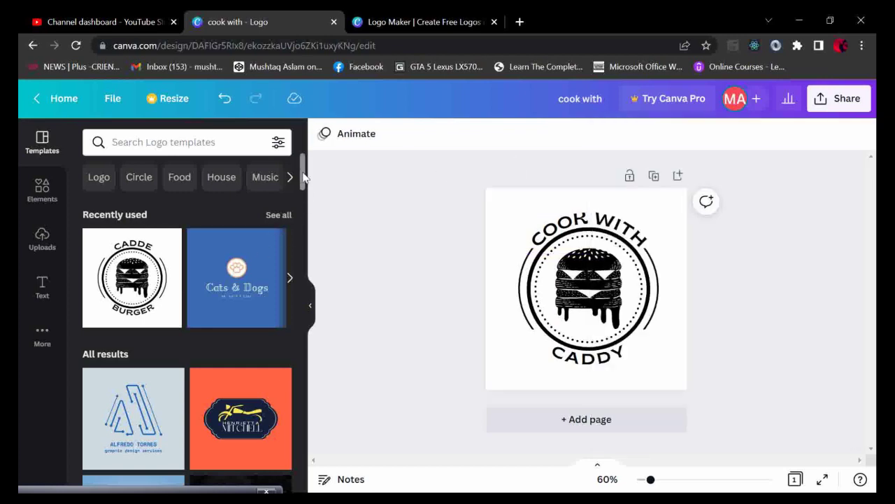
# Apply the first page of the Beige and Black Minimalist Modern Winery Logo template to the design.
pyautogui.scroll(-3, 304, 198)
pyautogui.moveTo(304, 198); pyautogui.dragTo(308, 273)
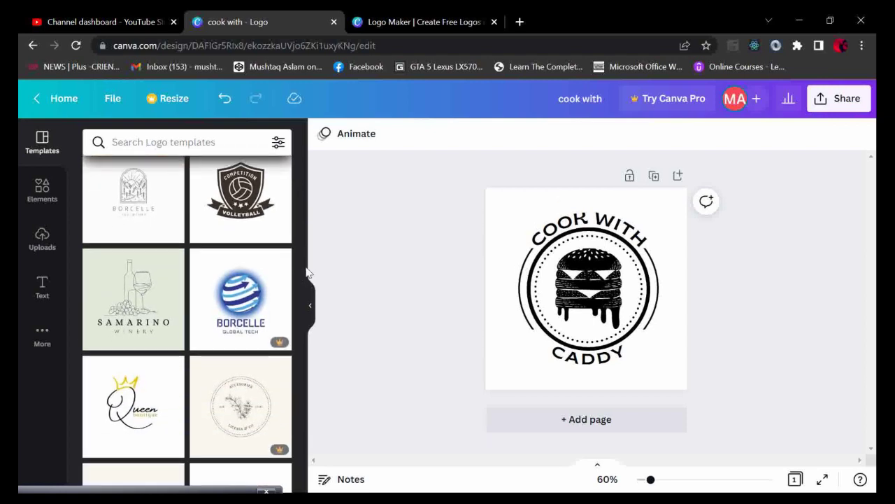
pyautogui.click(146, 274)
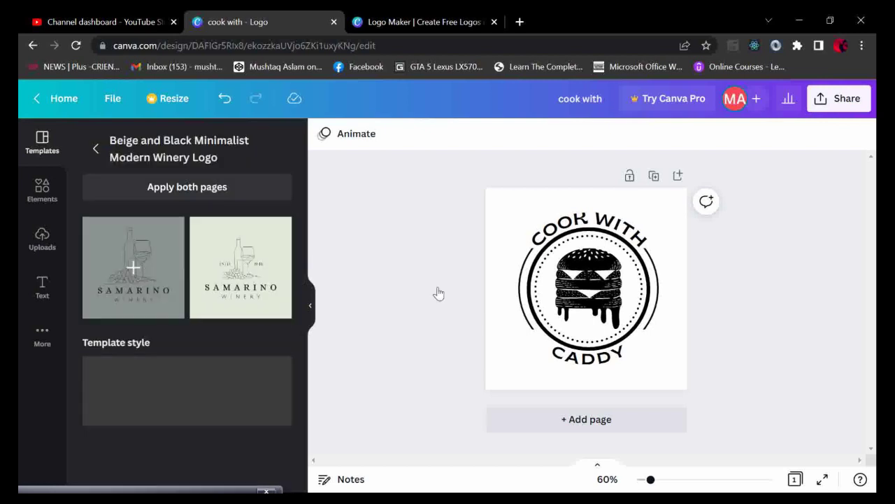
pyautogui.click(153, 263)
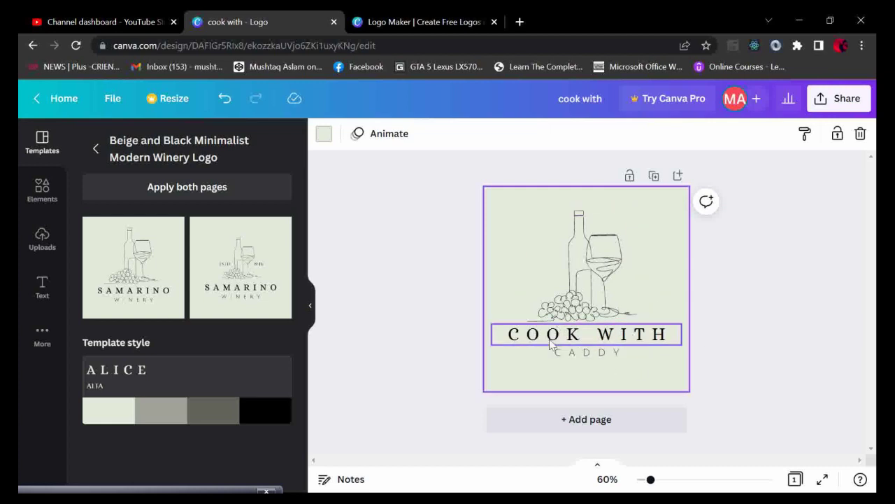
# Hide the template list beside the canvas and turn on rulers and guides for the logo design.
pyautogui.click(309, 307)
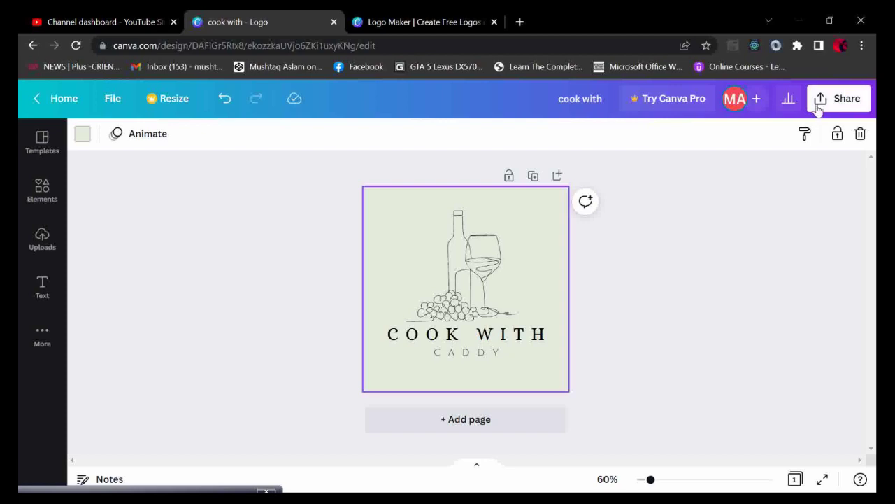
pyautogui.click(113, 100)
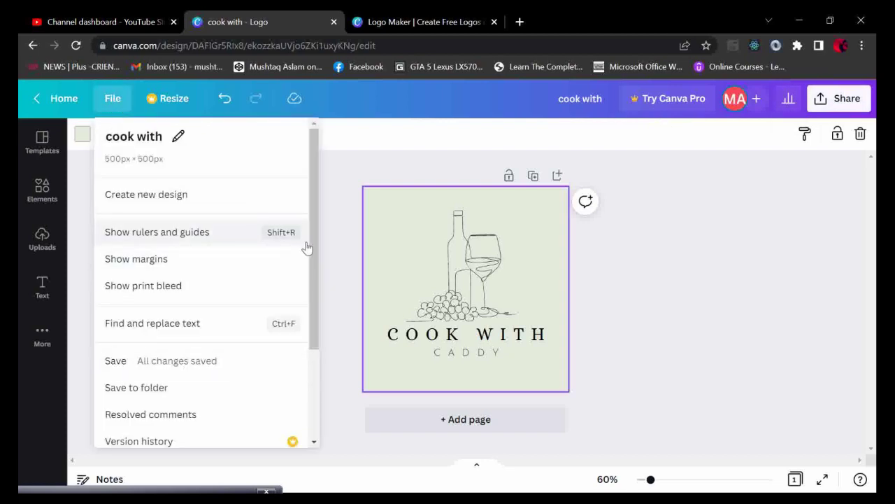
pyautogui.click(306, 242)
# Download the logo design as a PNG, choosing the free watermarked draft.
pyautogui.click(115, 100)
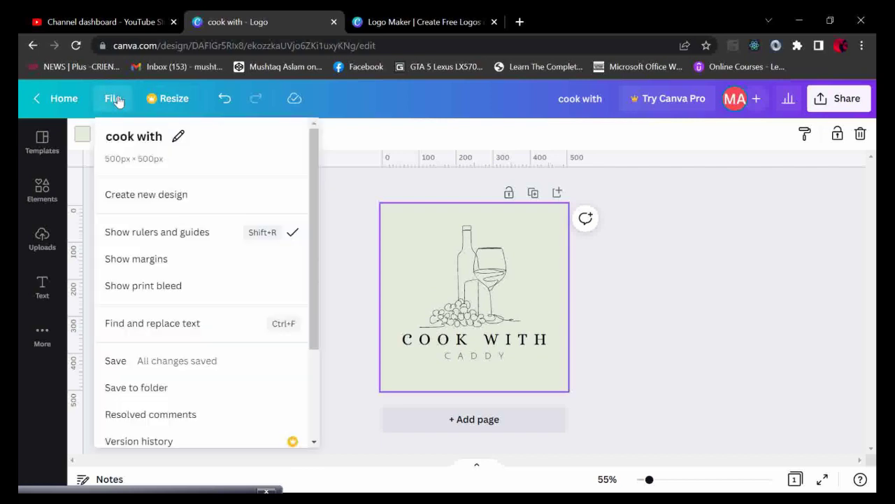
pyautogui.scroll(-3, 314, 254)
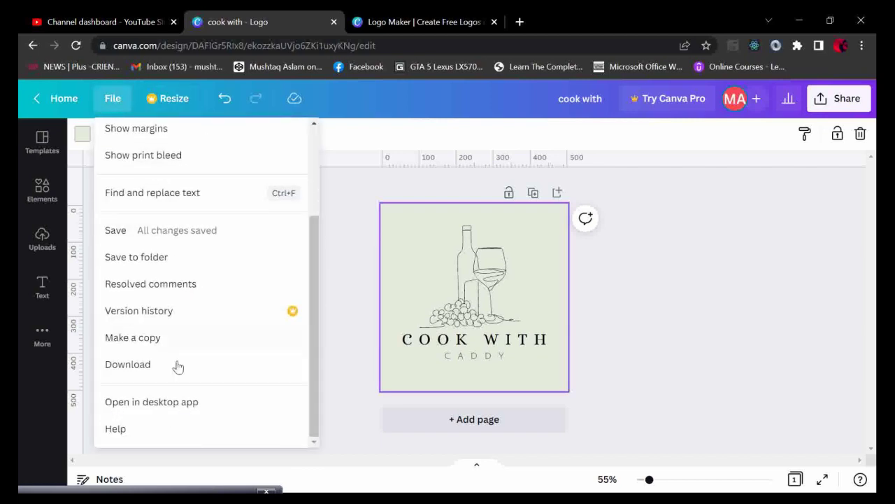
pyautogui.click(178, 365)
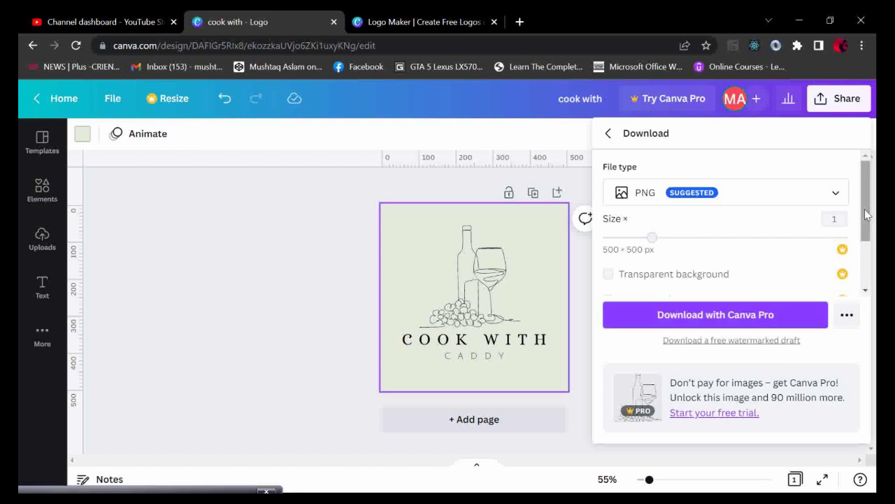
pyautogui.moveTo(866, 215); pyautogui.dragTo(866, 257)
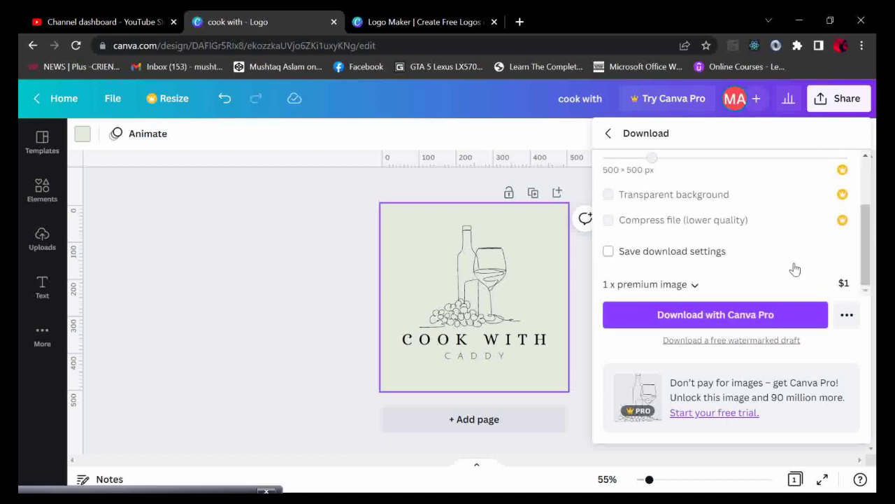
pyautogui.click(764, 343)
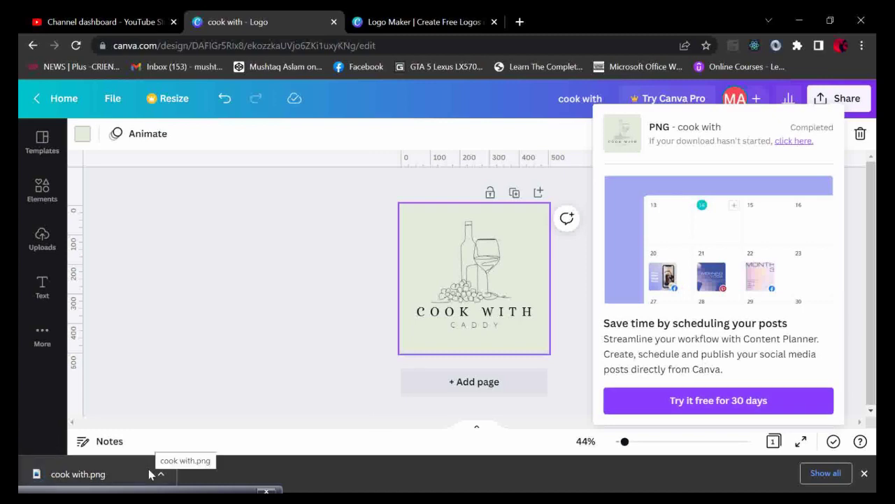
# Open the downloaded cook with.png in the image viewer to check the logo, and return to the design in Canva.
pyautogui.click(149, 474)
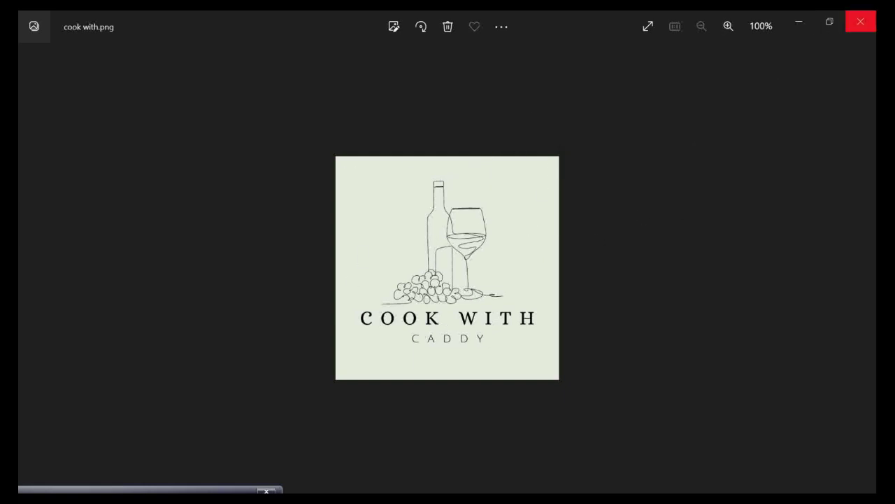
pyautogui.click(802, 21)
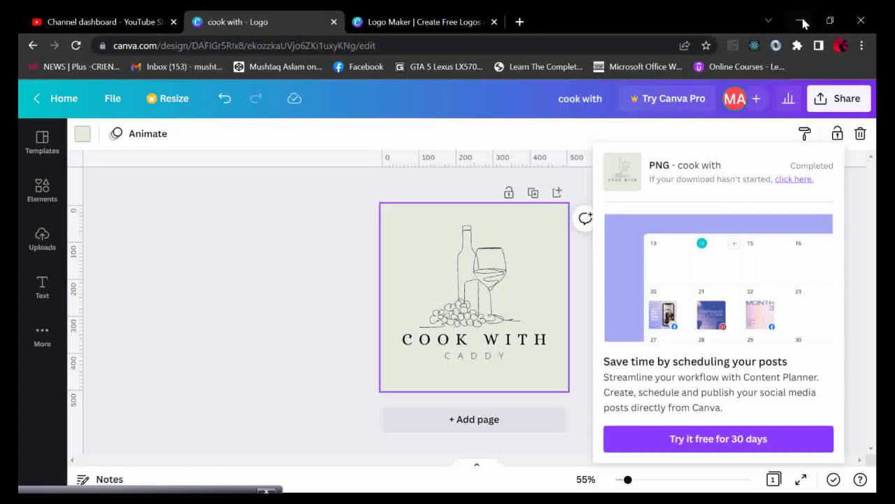